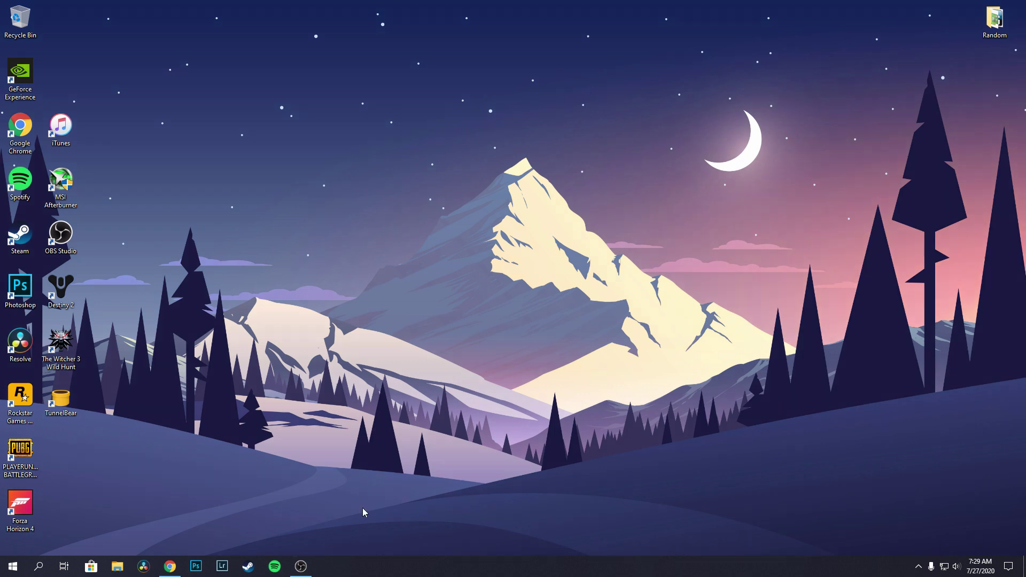
- Search 'windows media creation tool' in Chrome and download the tool from Microsoft's Windows 10 page
click(170, 566)
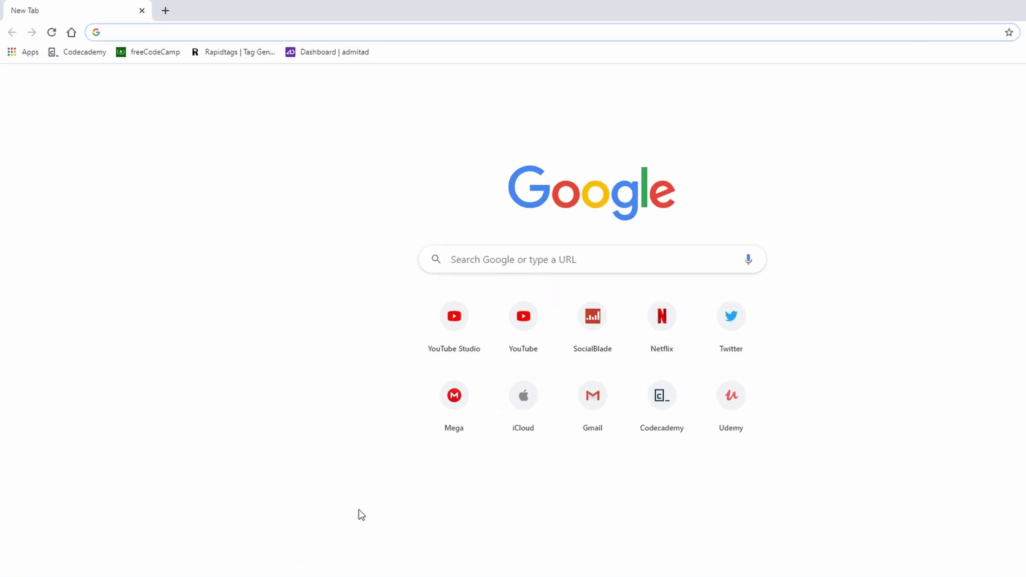
text(wind)
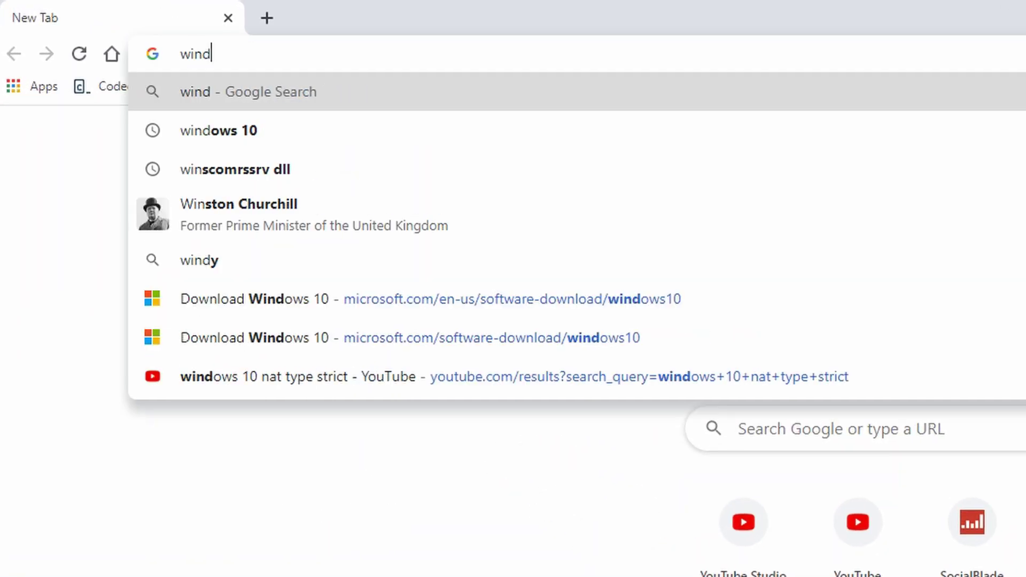
text(ows m)
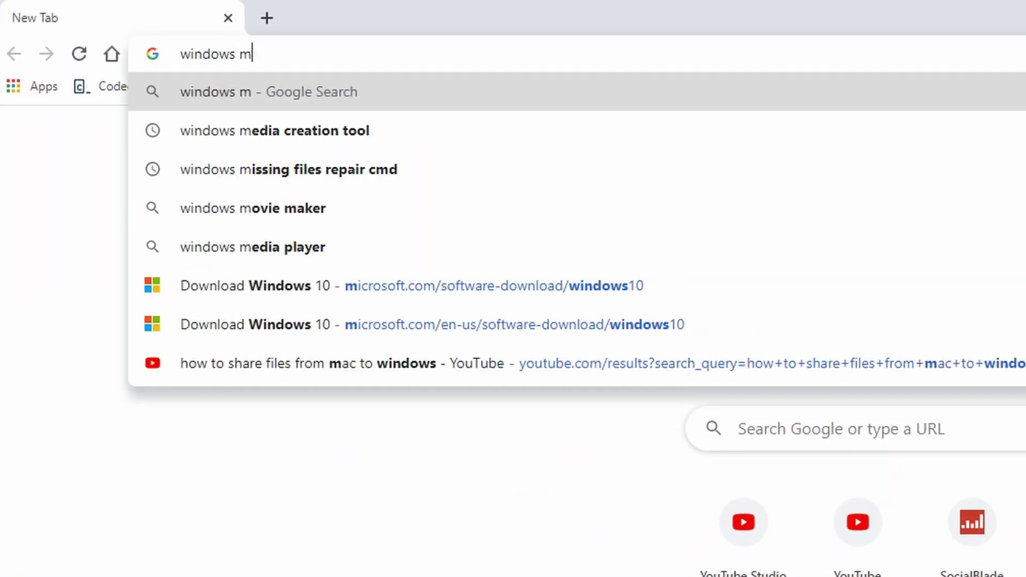
text(e)
key(Down)
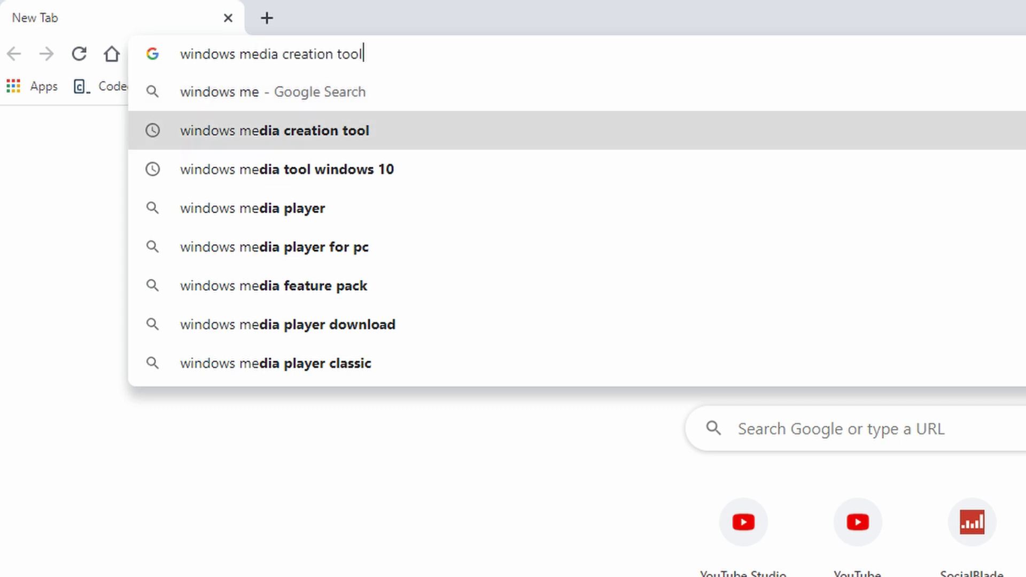
key(Return)
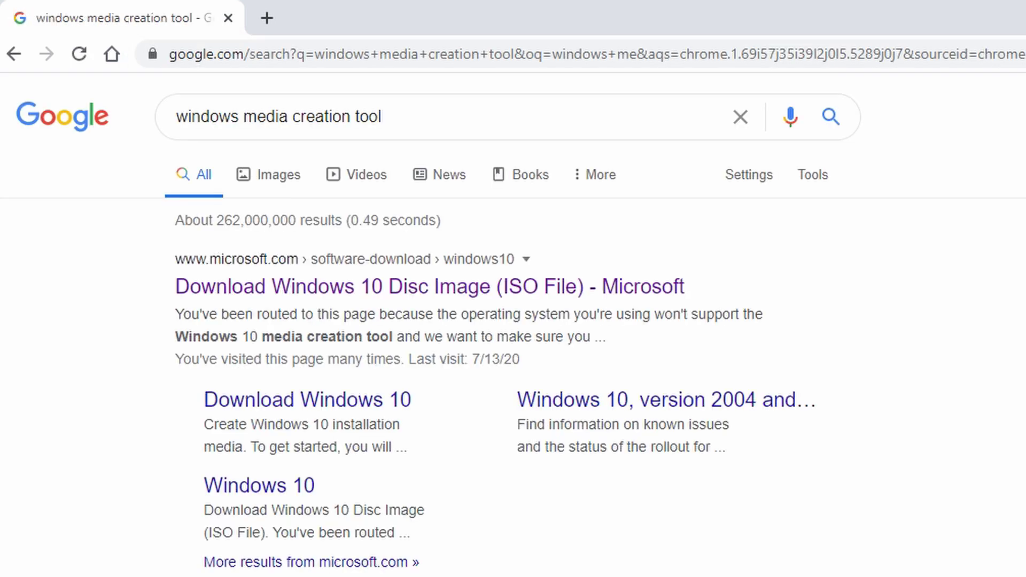
click(496, 294)
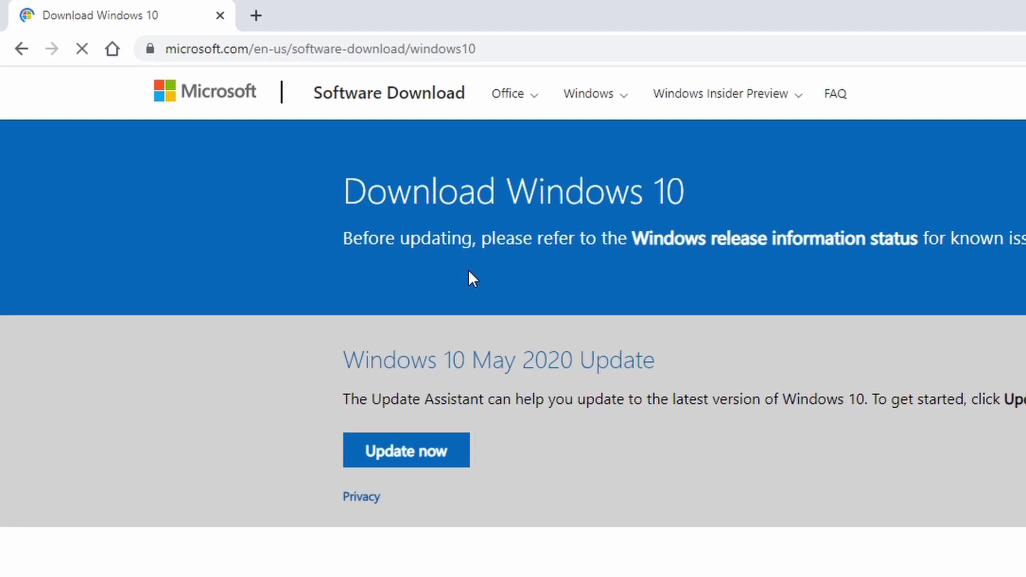
scroll(545, 472, down, 5)
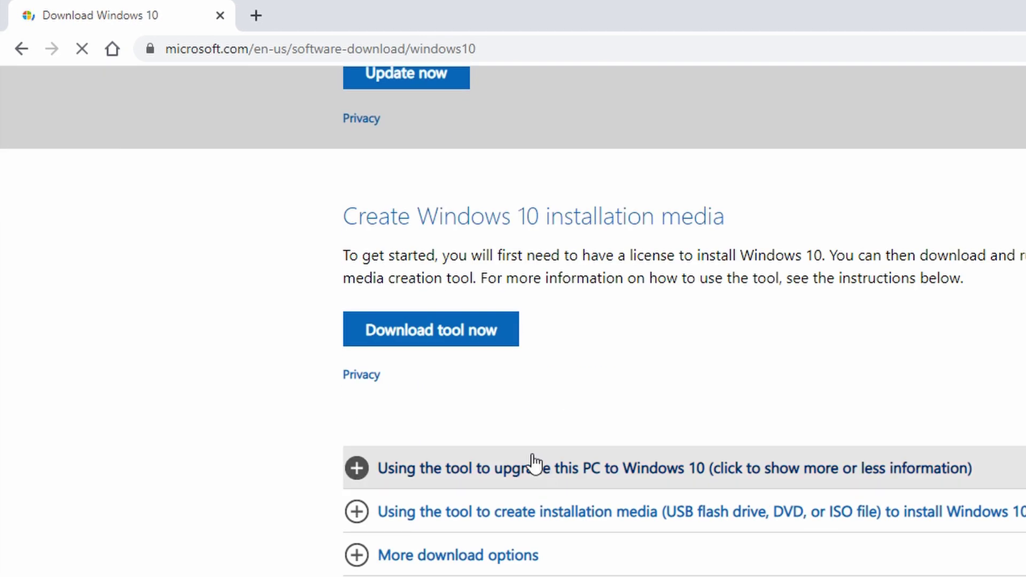
click(469, 341)
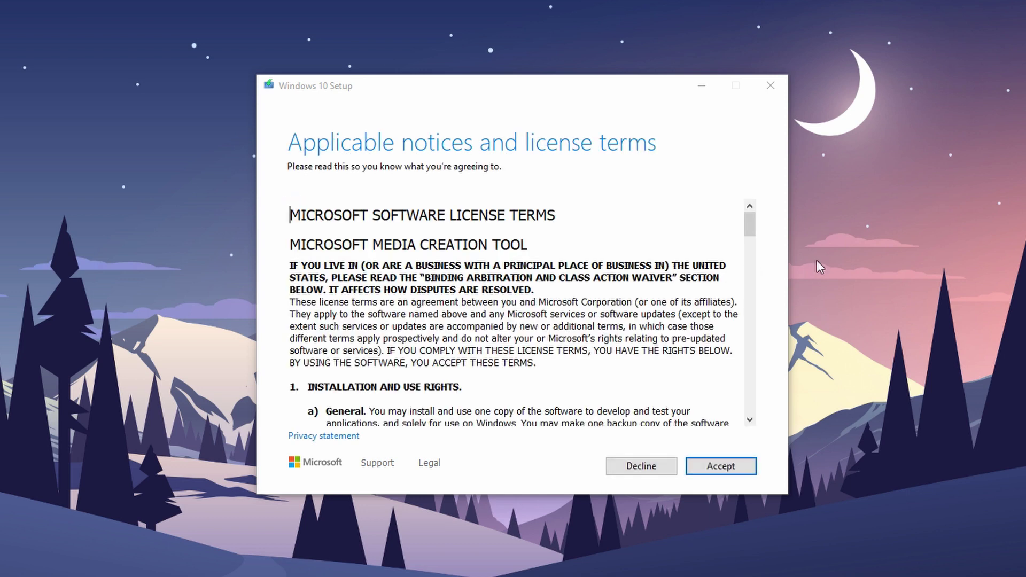
scroll(673, 288, down, 5)
scroll(672, 287, down, 5)
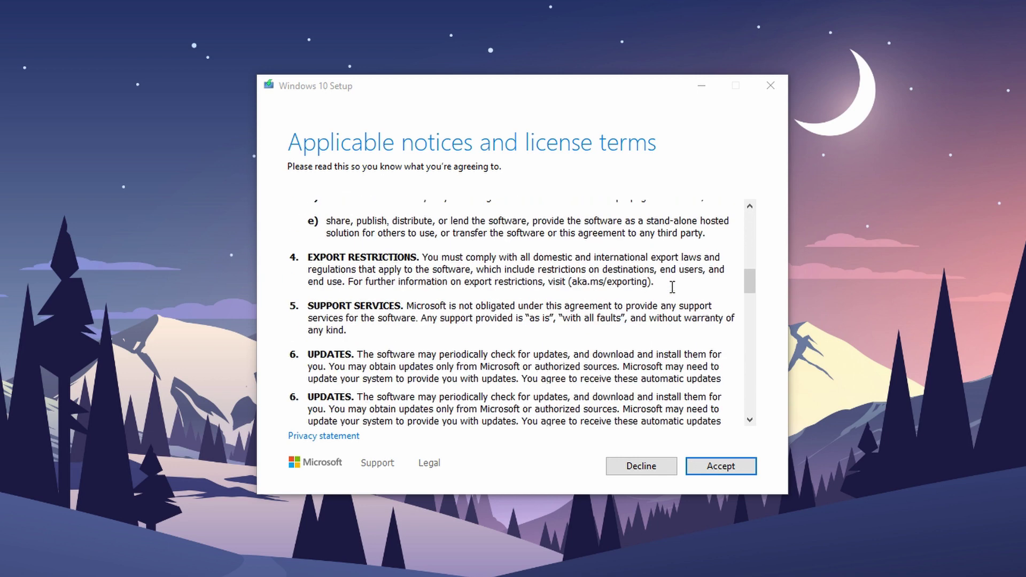
scroll(672, 287, down, 5)
scroll(672, 287, down, 5)
scroll(672, 288, down, 5)
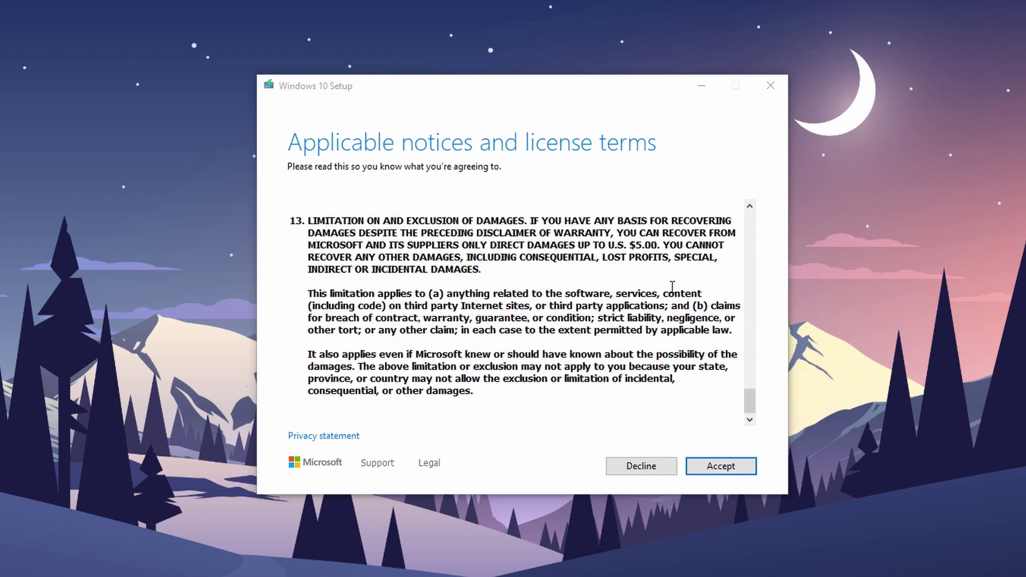
- Accept the Windows 10 Setup license terms
click(733, 469)
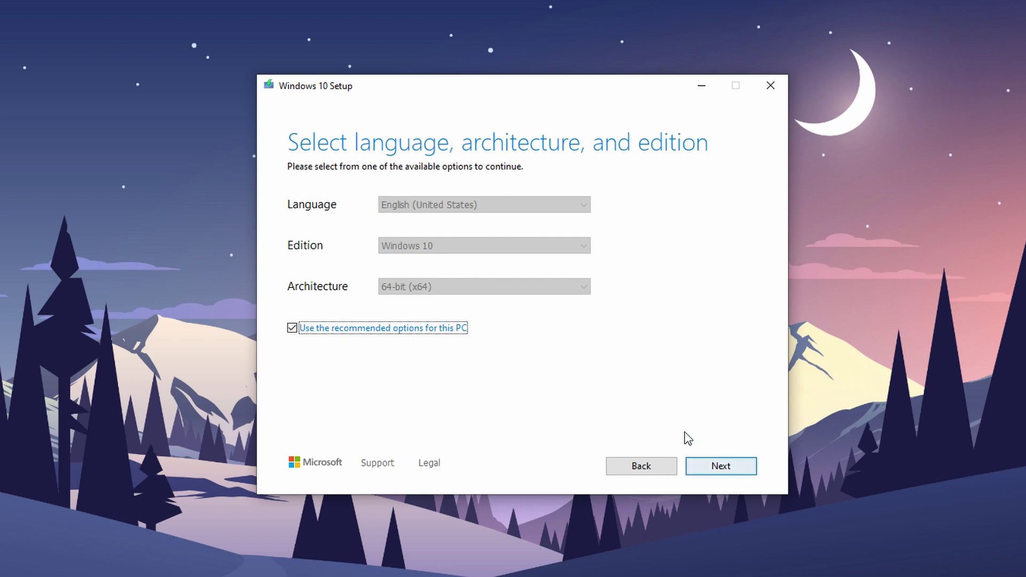
- Turn off recommended options and choose English (United States), Windows 10 and 64-bit (x64)
click(337, 331)
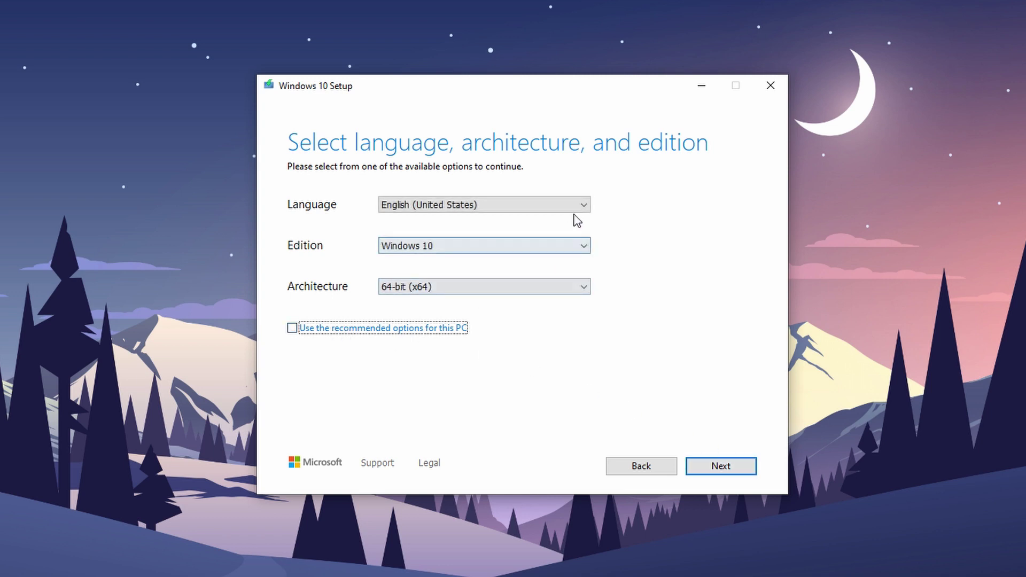
click(577, 211)
click(579, 212)
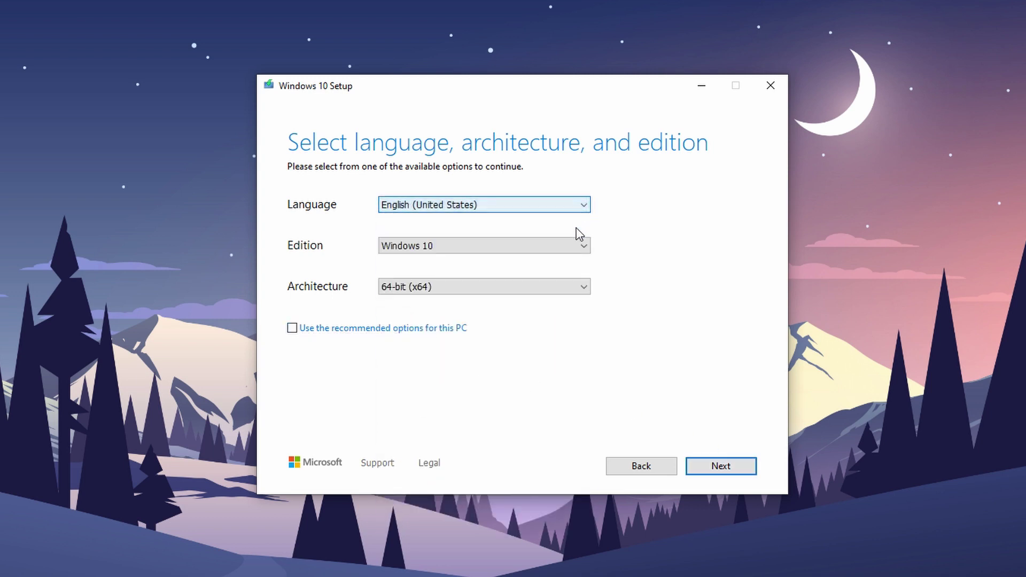
click(578, 255)
click(579, 255)
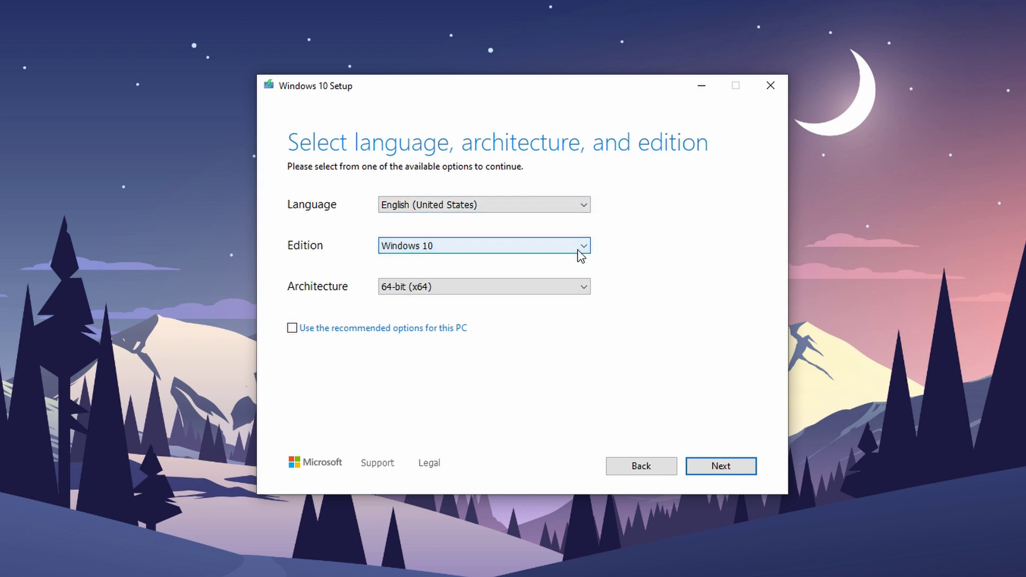
click(574, 291)
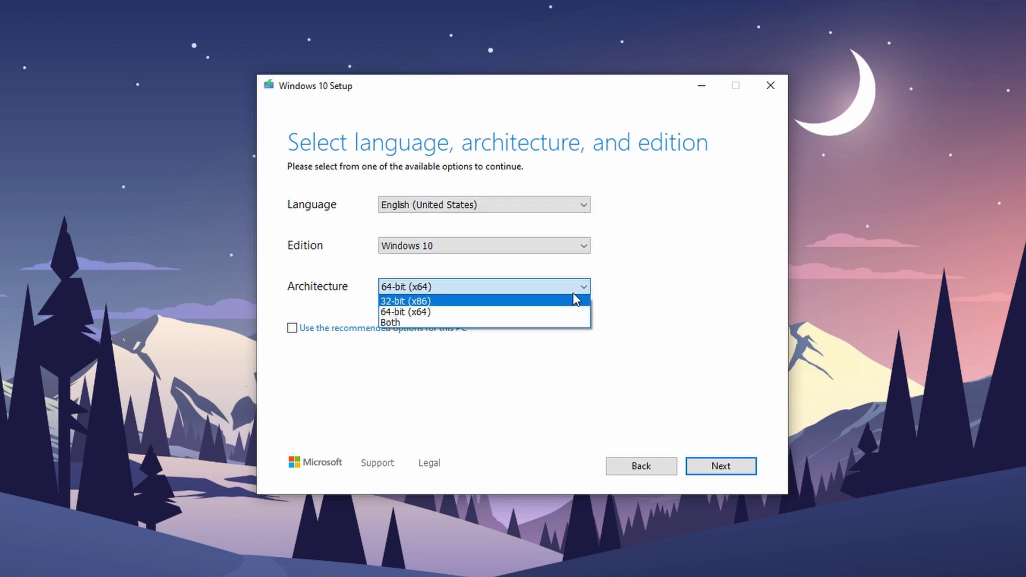
click(572, 313)
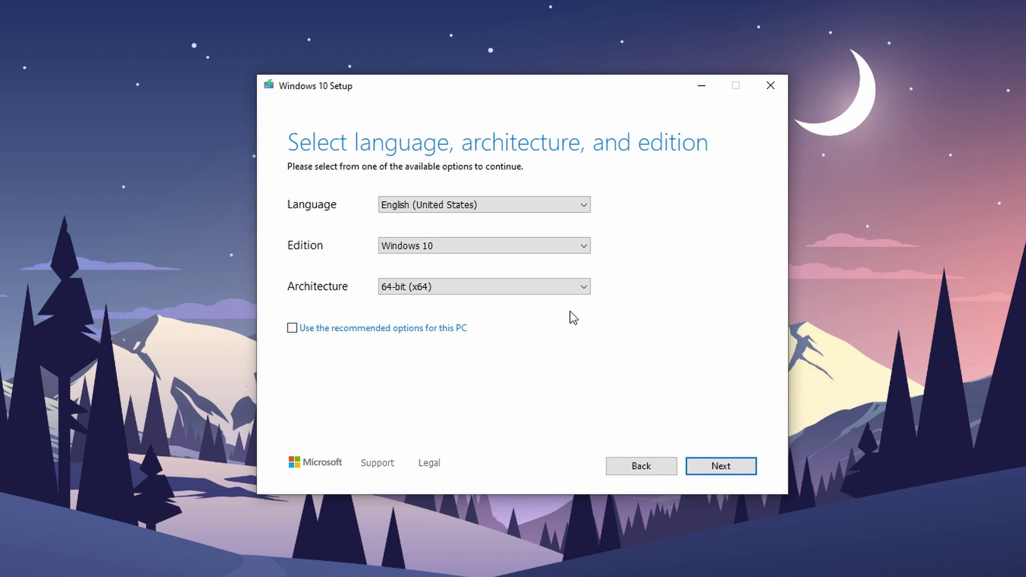
click(724, 468)
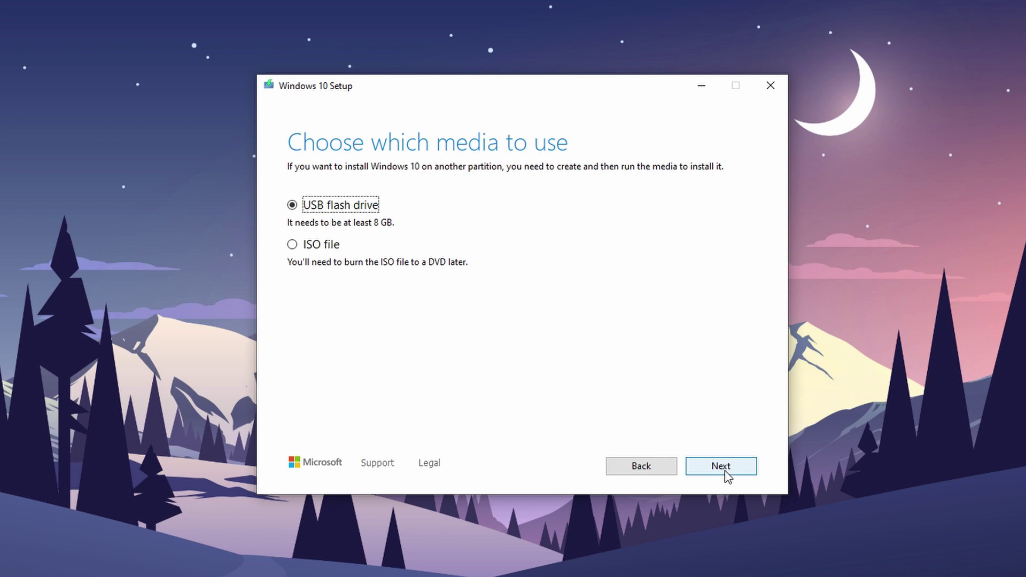
- Create the media as Windows.iso saved to the Desktop, then close the tool after downloading
click(336, 250)
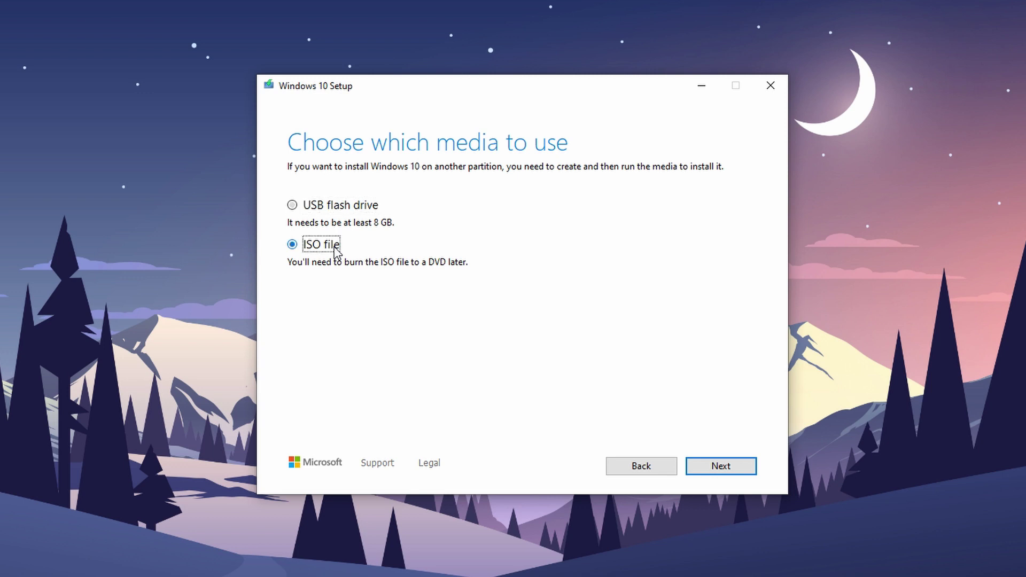
click(739, 471)
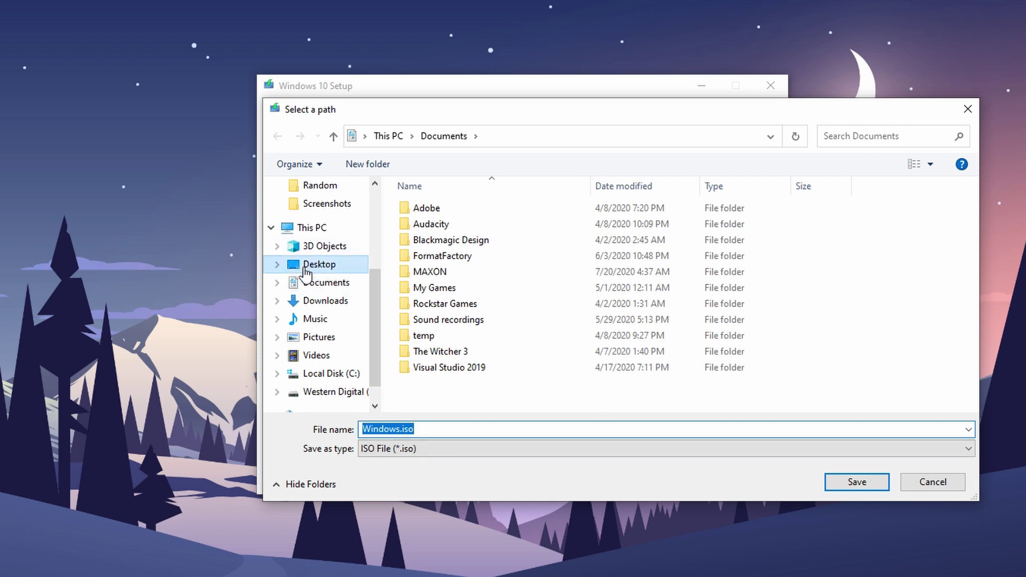
click(306, 271)
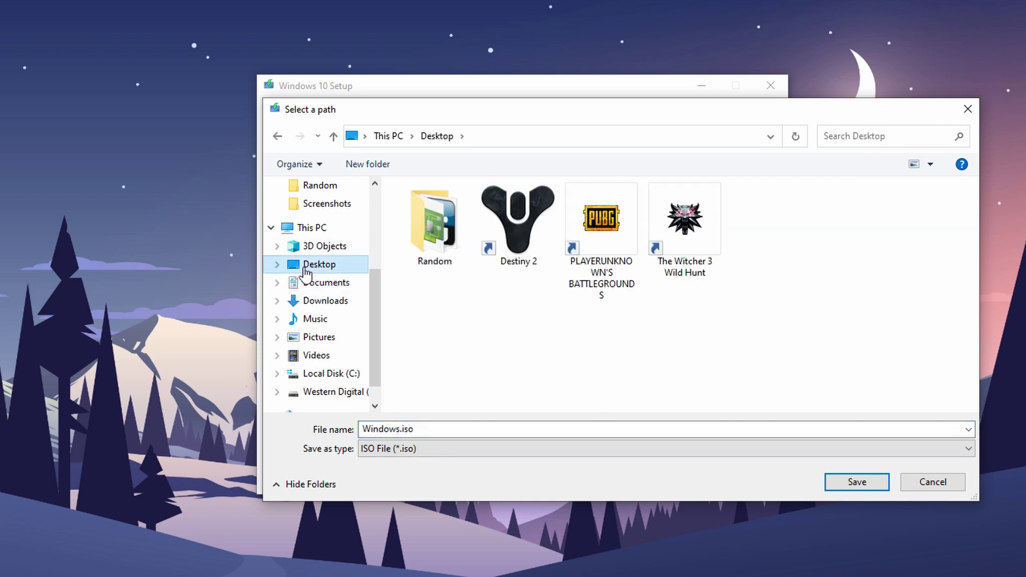
click(857, 482)
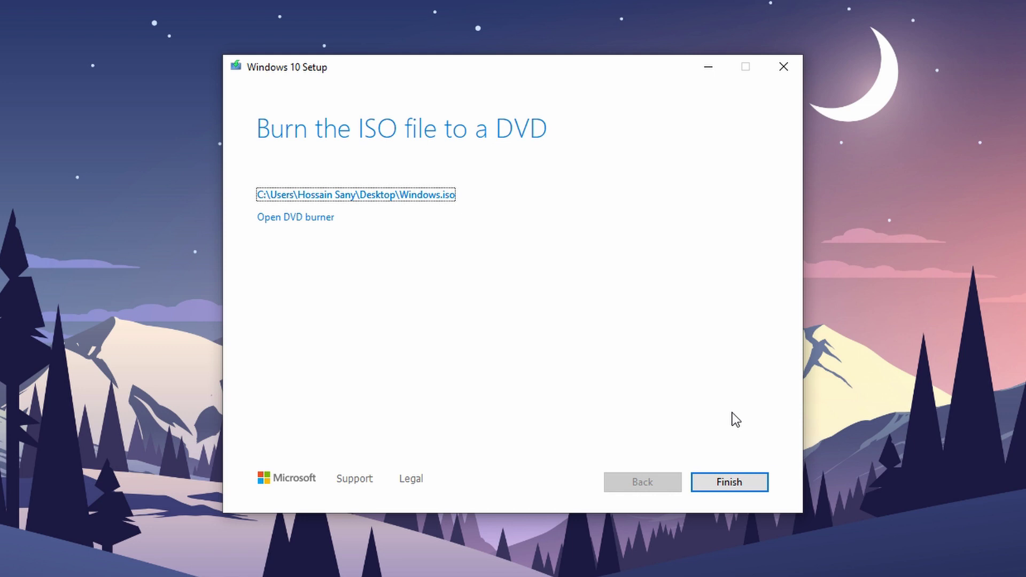
click(728, 487)
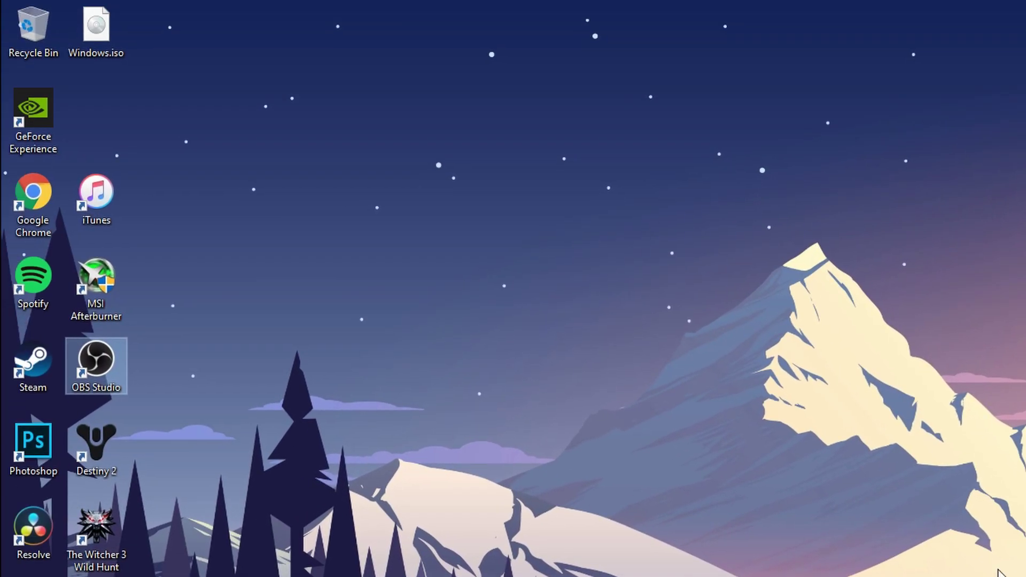
- Use WinRAR's Extract files to unpack Windows.iso into a new Desktop folder named Windows
right_click(98, 40)
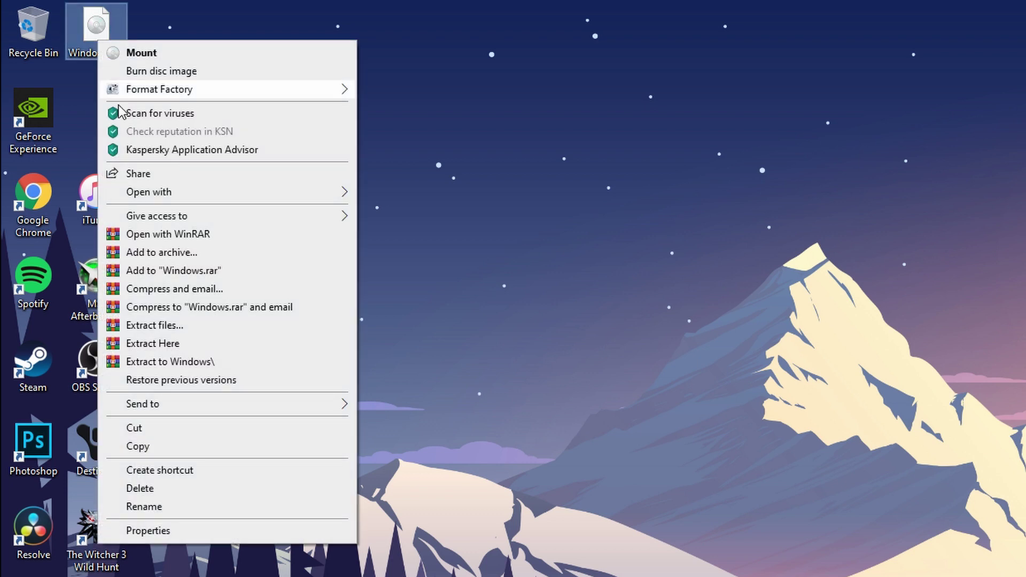
click(164, 327)
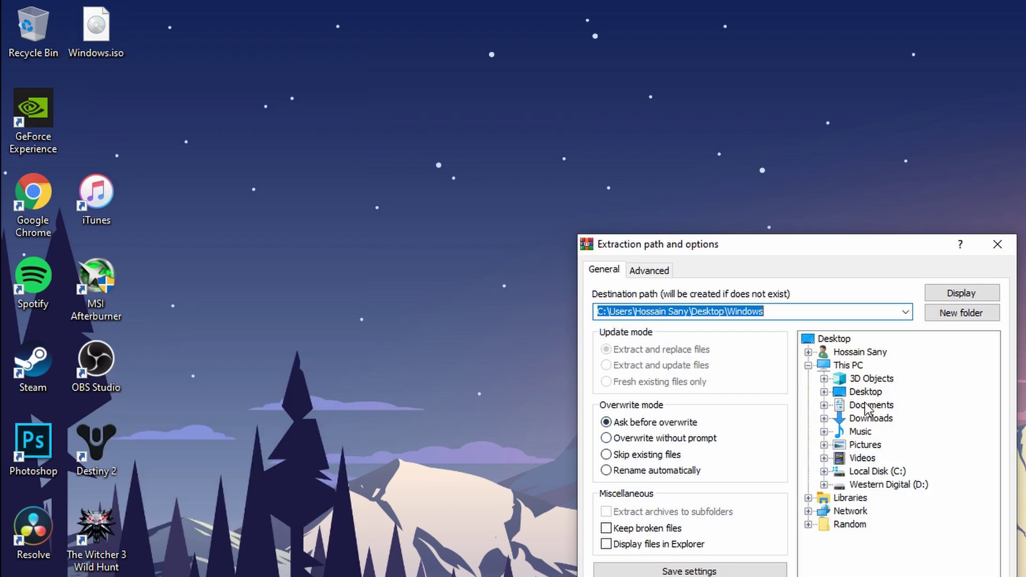
click(866, 392)
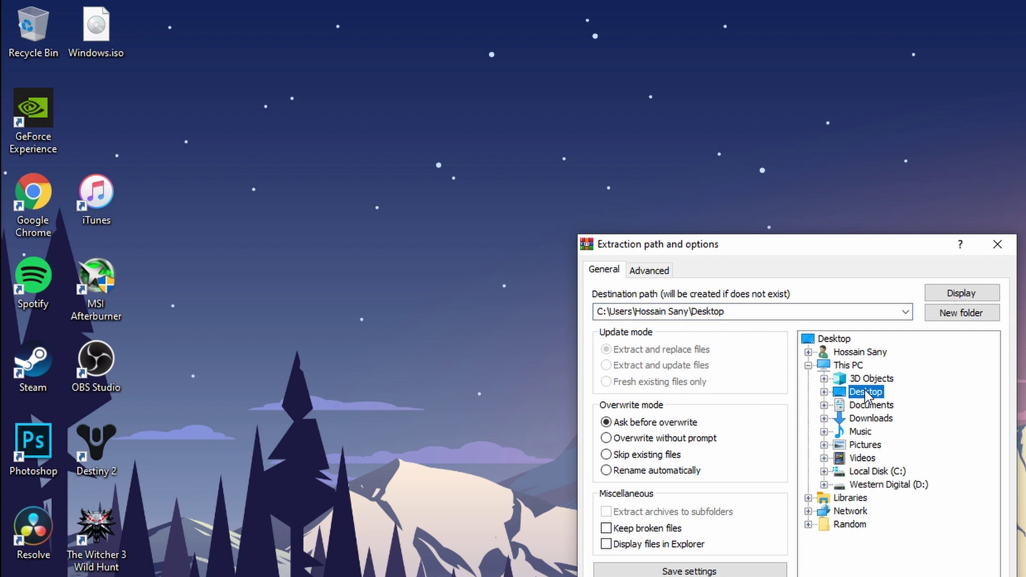
click(960, 315)
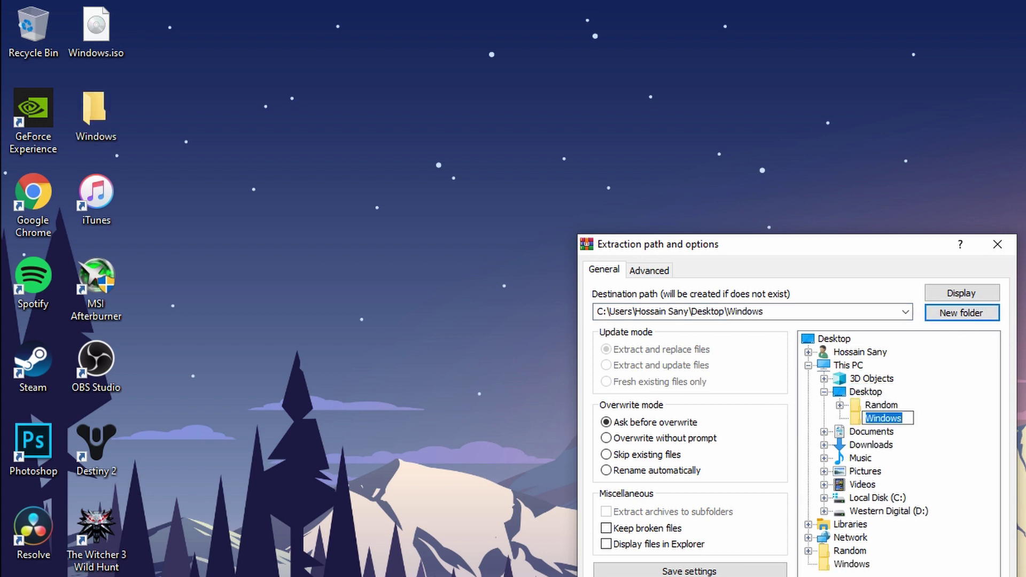
key(Return)
key(Return)
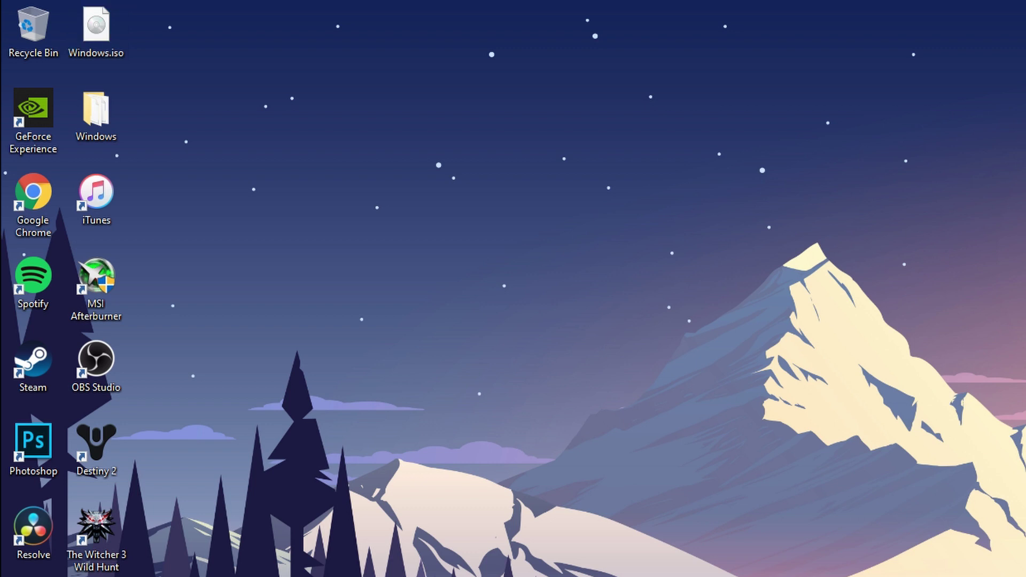
- Open the extracted Windows folder and run setup.exe
double_click(110, 118)
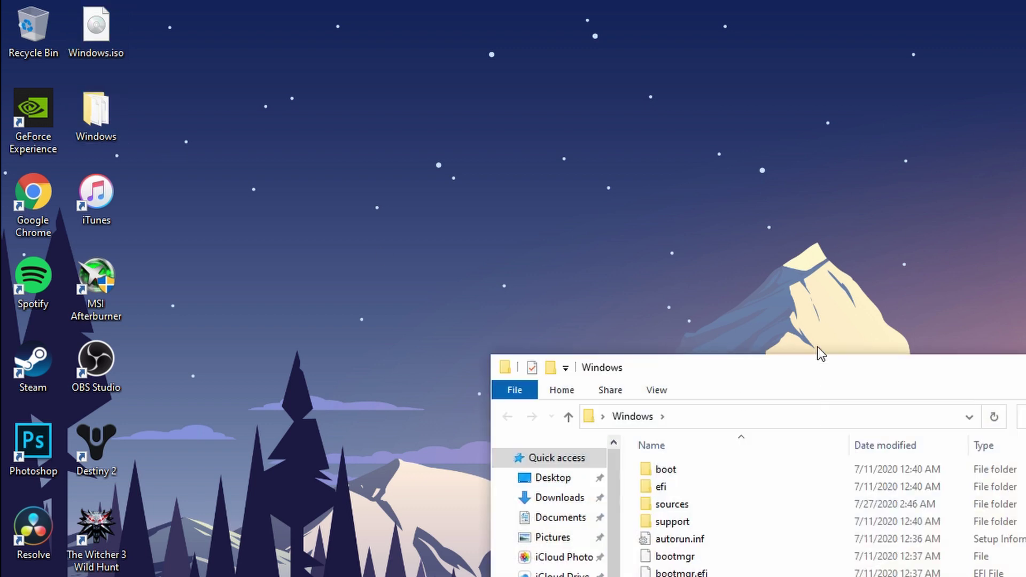
drag(823, 367, 738, 225)
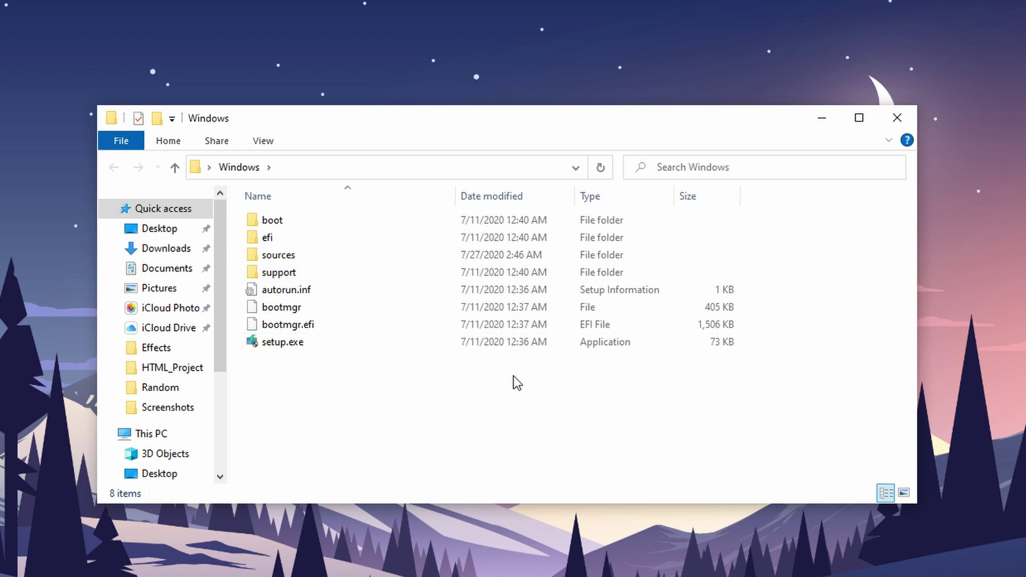
double_click(514, 344)
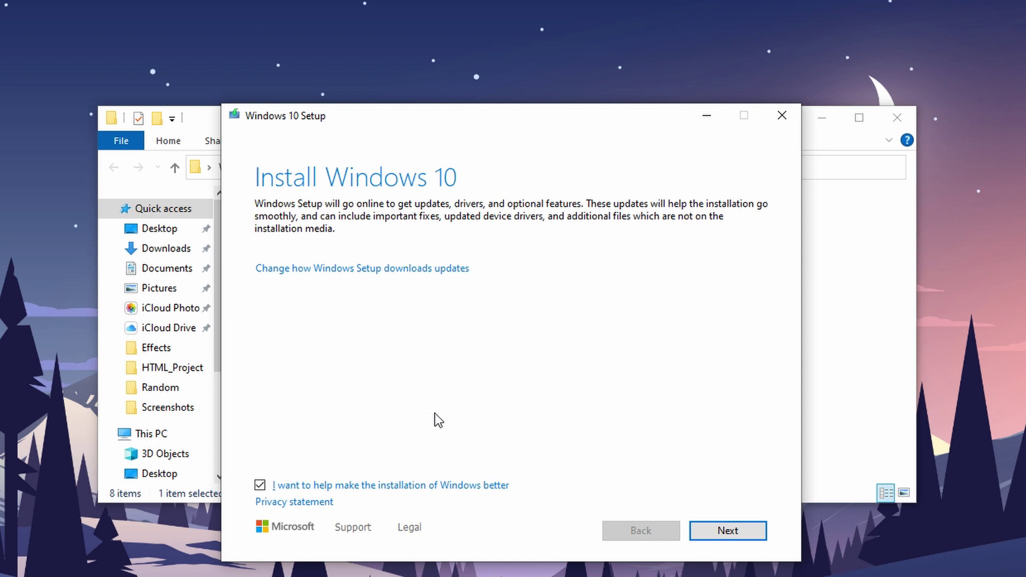
- Decline helping improve the installation, start the update check, and minimize File Explorer
click(259, 486)
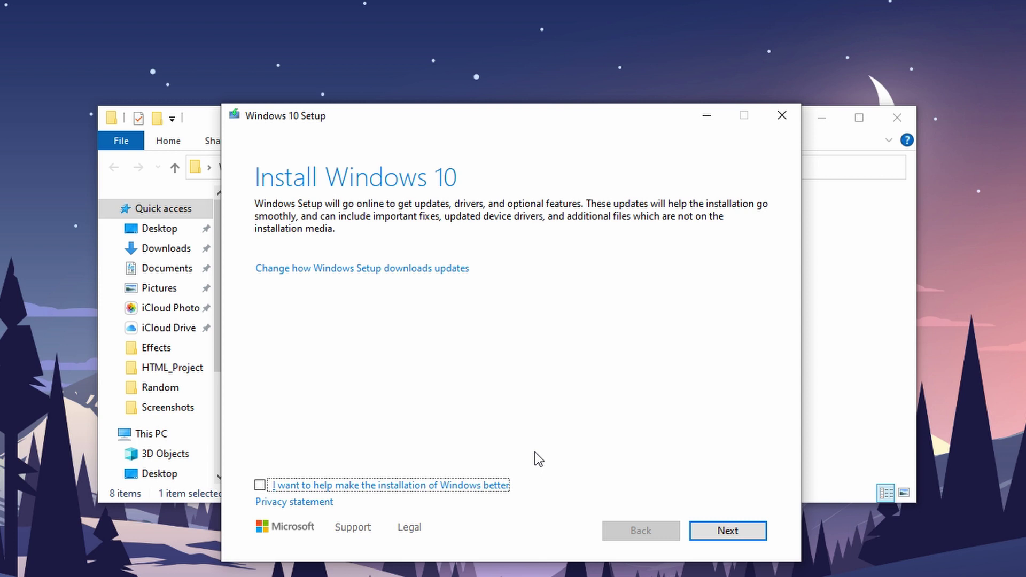
click(719, 533)
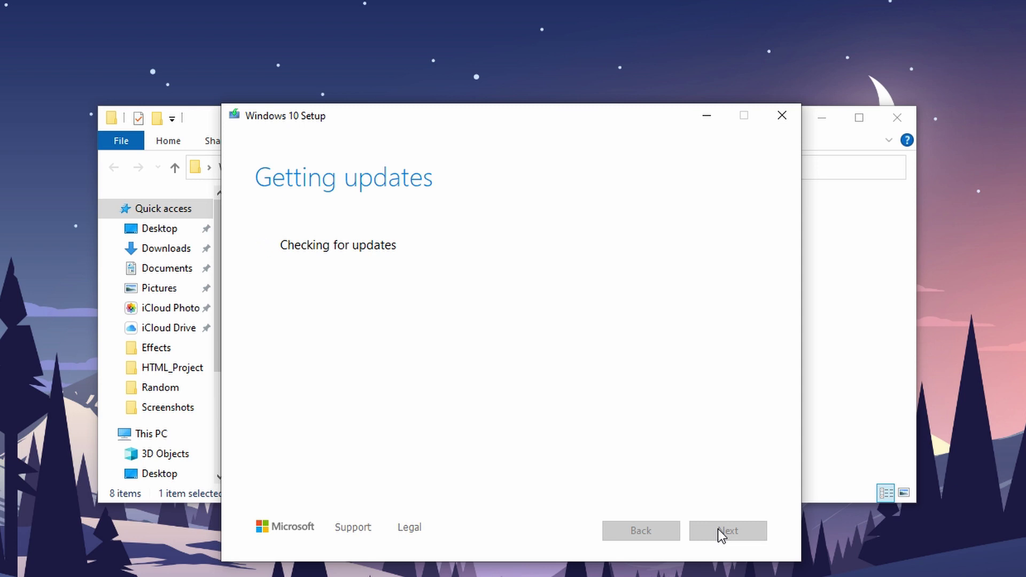
click(834, 140)
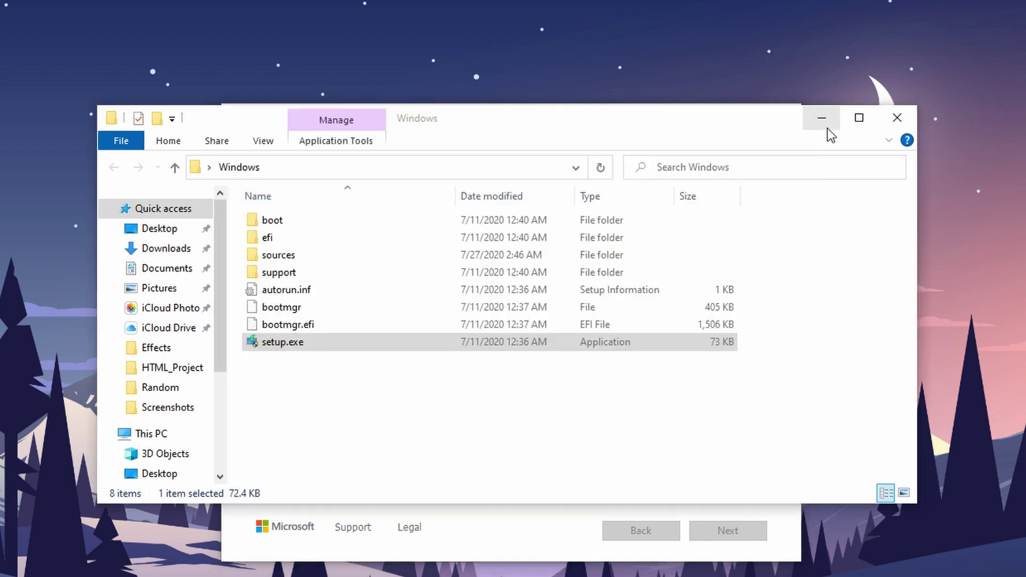
click(824, 120)
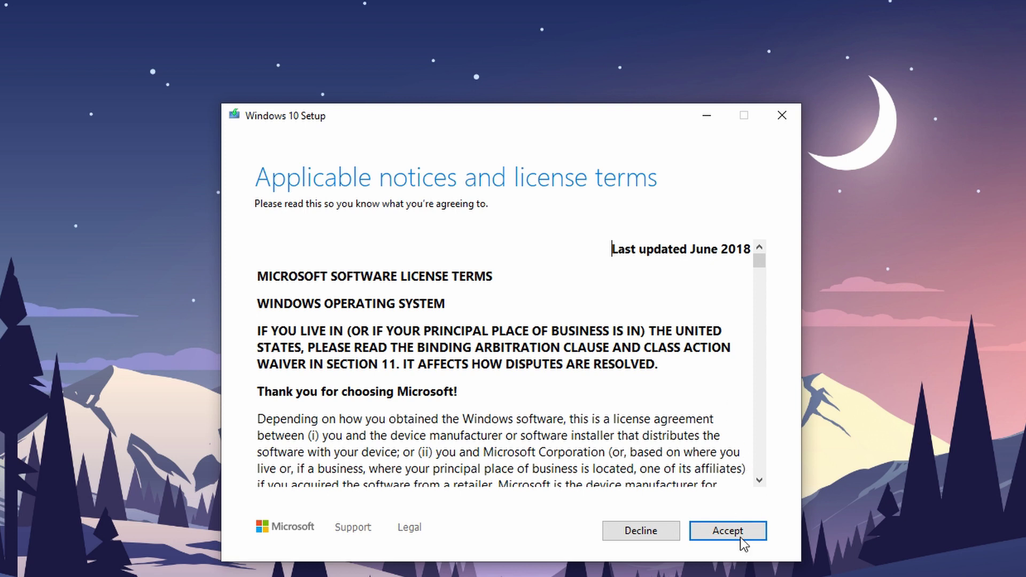
- Accept the license terms to reach Ready to install Windows 10 Pro
click(740, 525)
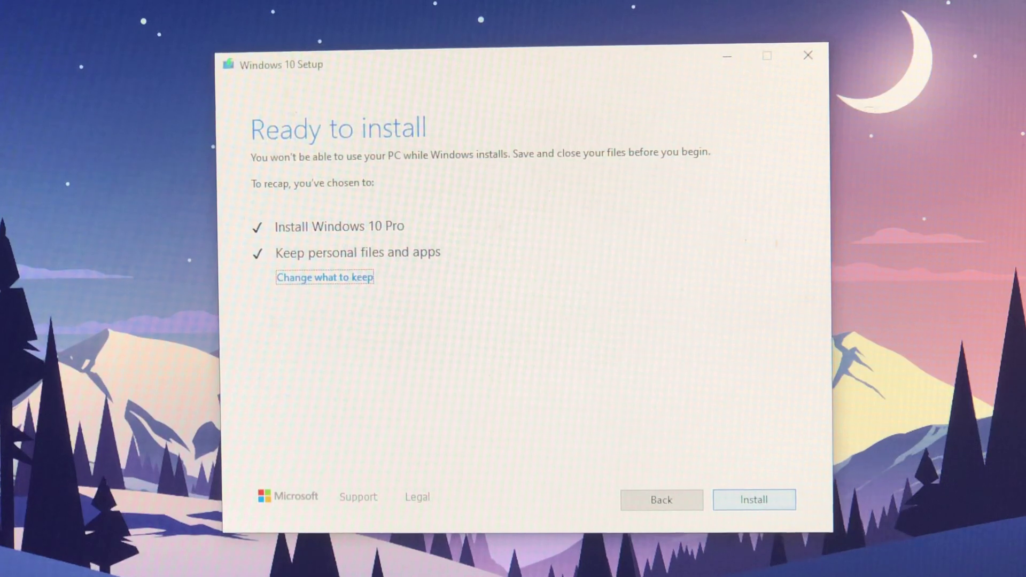
- Under Change what to keep, select 'Keep personal files and apps' and continue
click(329, 281)
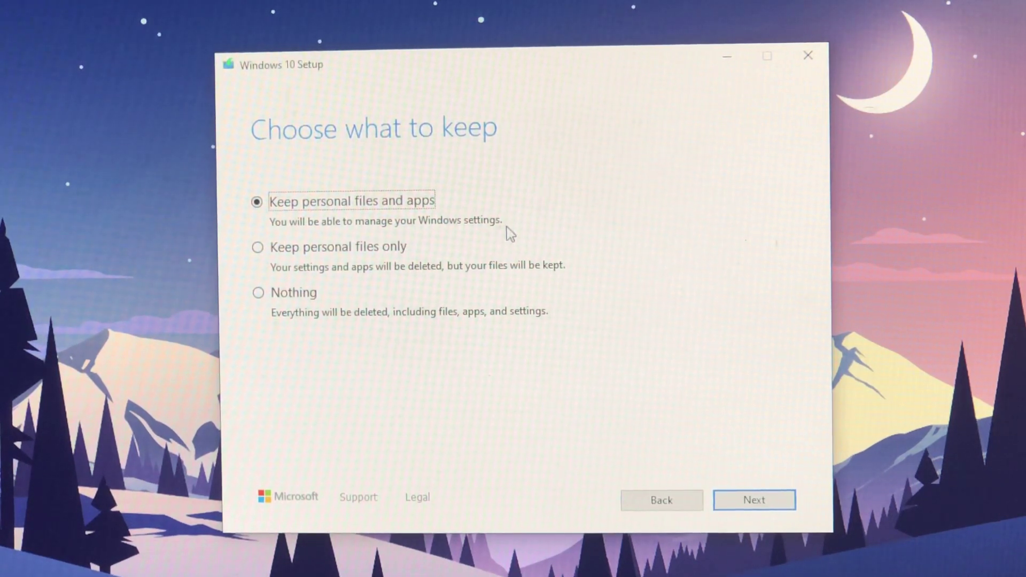
click(407, 250)
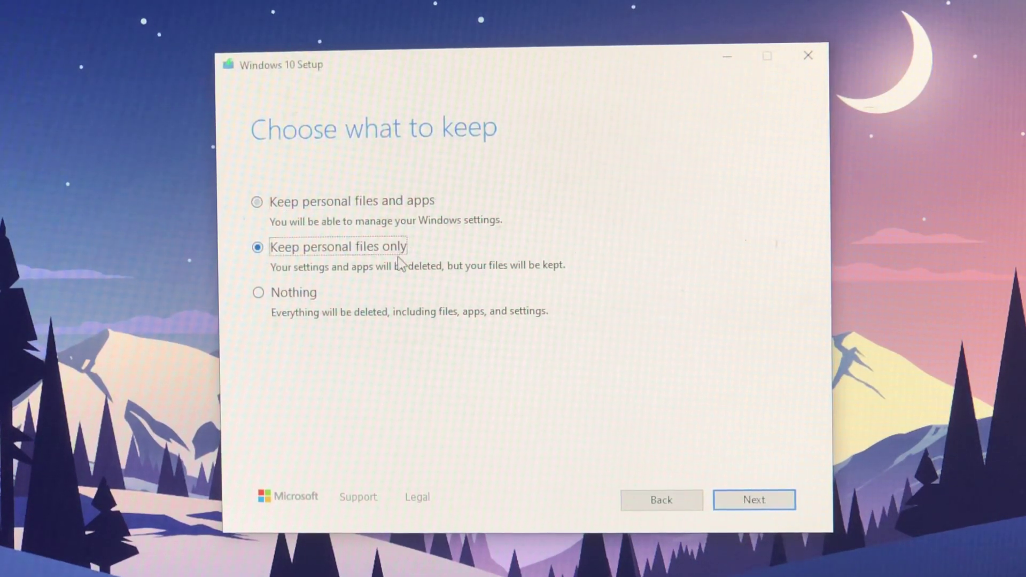
click(372, 299)
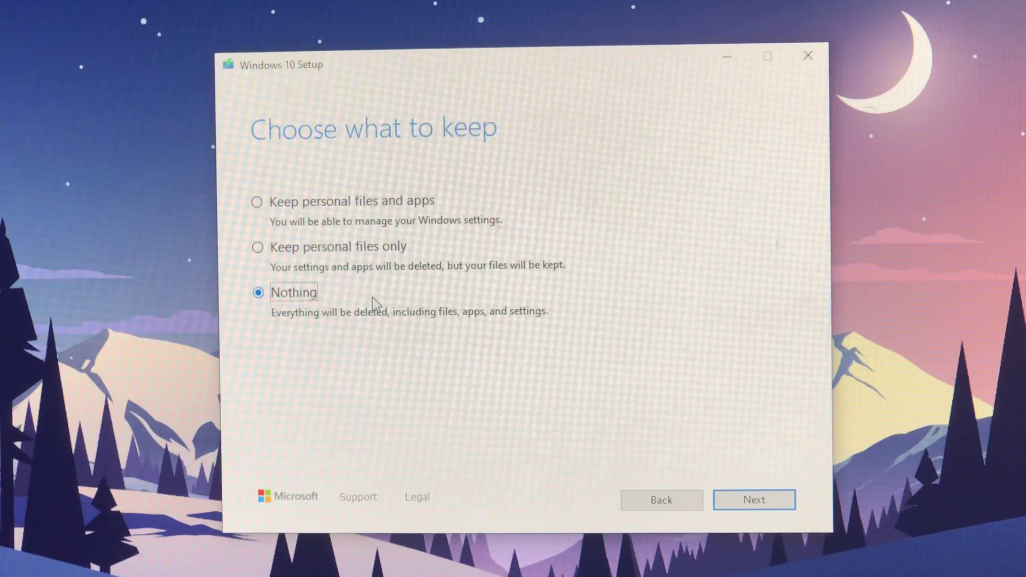
click(389, 207)
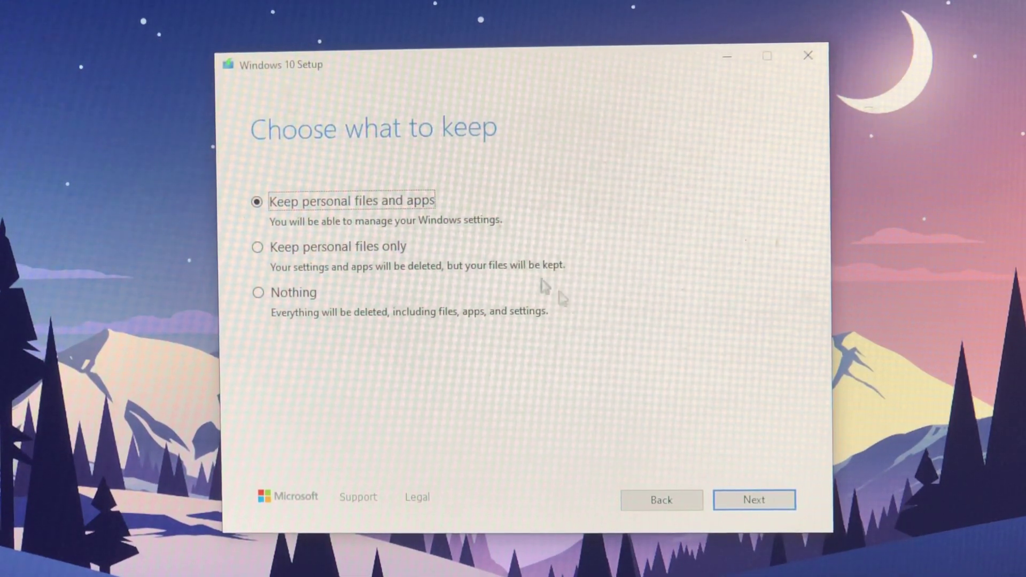
click(752, 500)
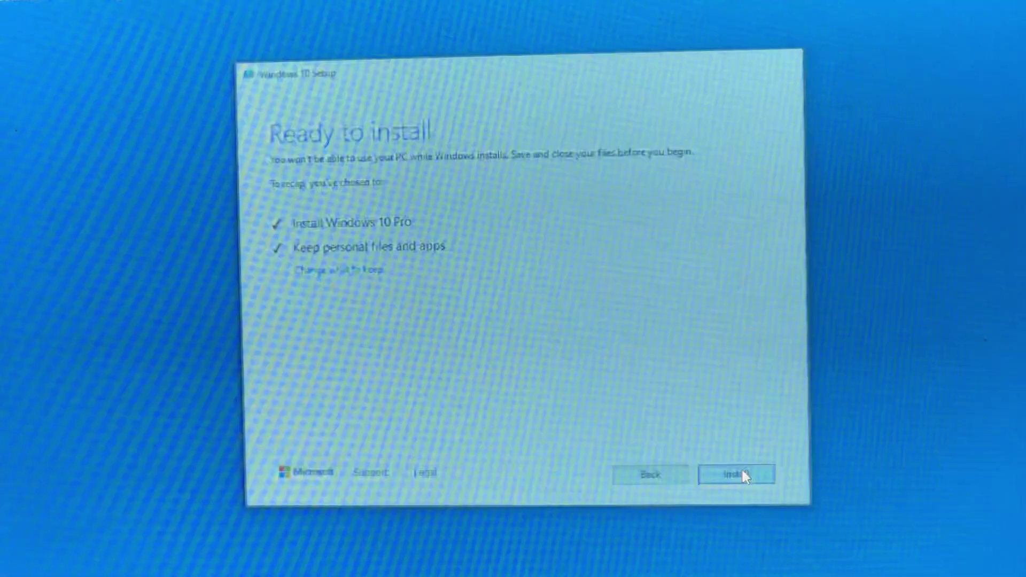
- Install Windows 10 Pro from the Ready to install page
click(745, 476)
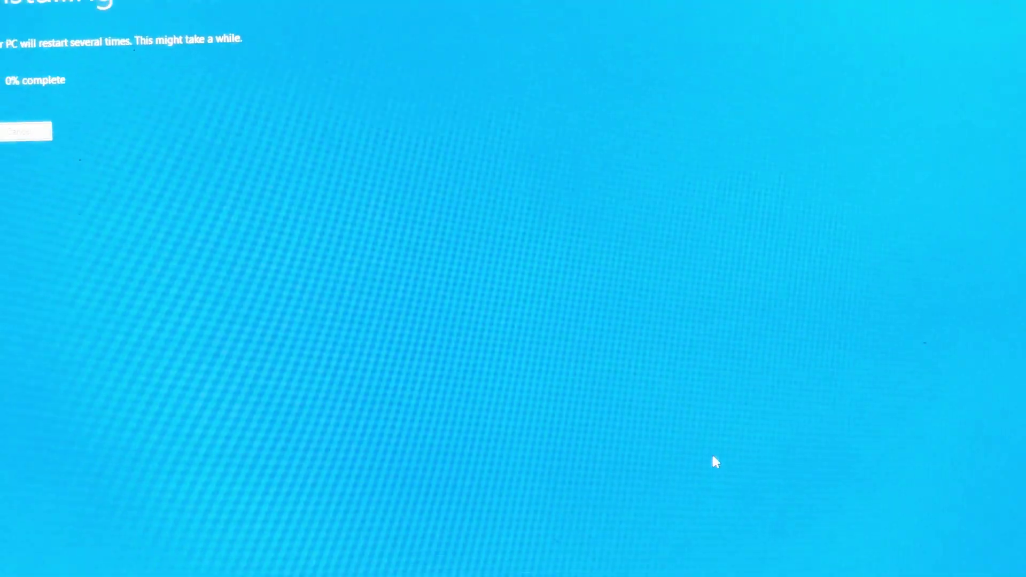